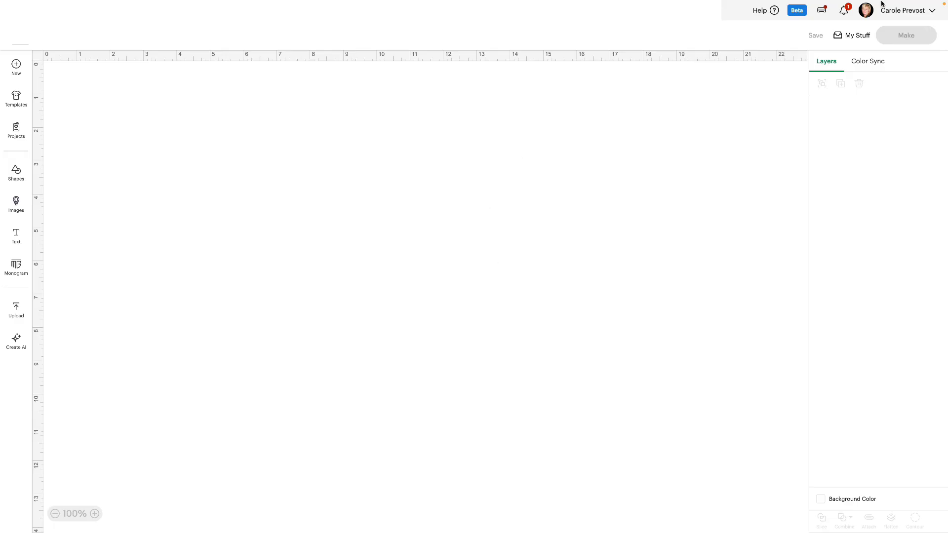
# Check the app settings, then show the Saved AI images under Create AI
pyautogui.click(898, 12)
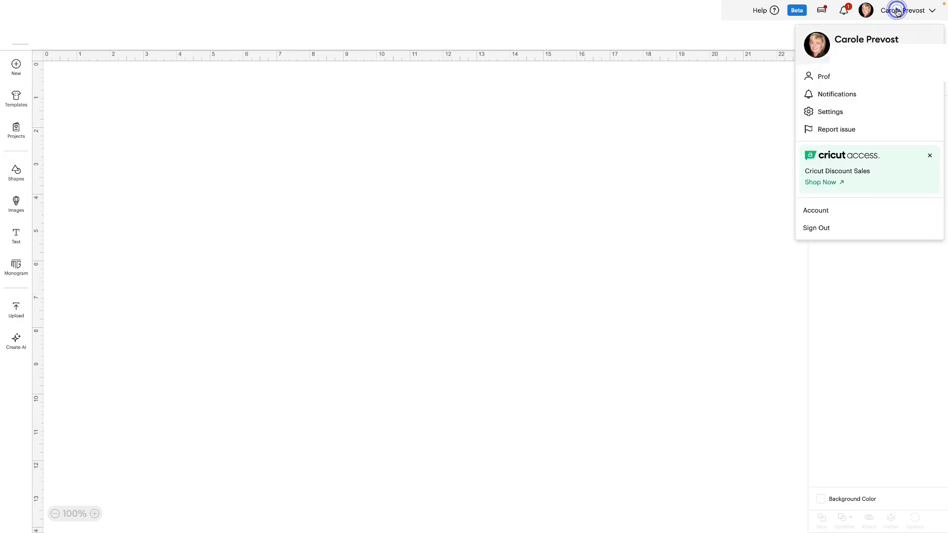
pyautogui.click(834, 115)
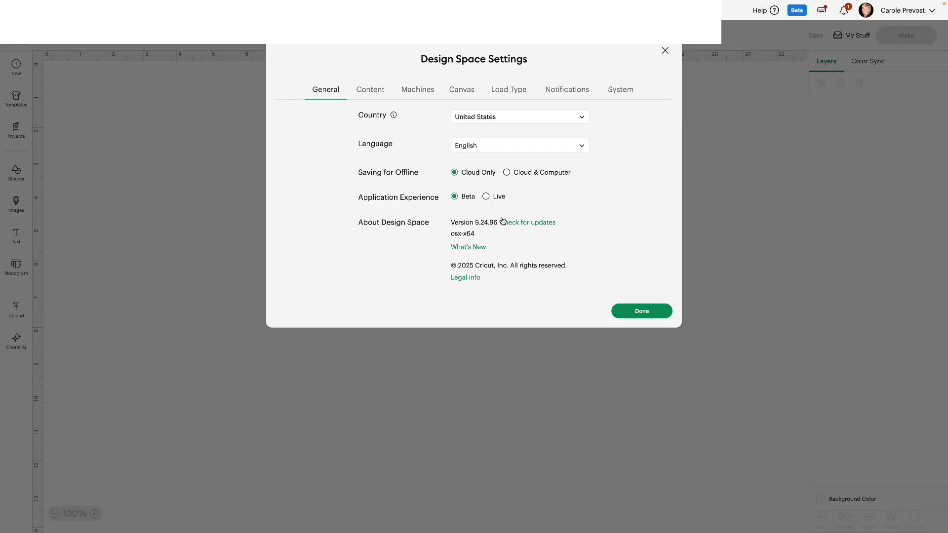
pyautogui.click(648, 309)
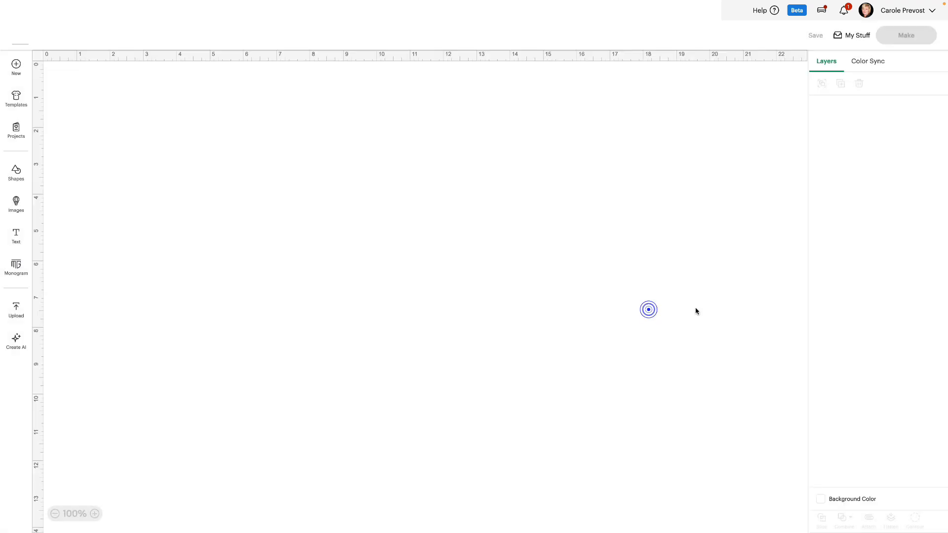
pyautogui.click(16, 342)
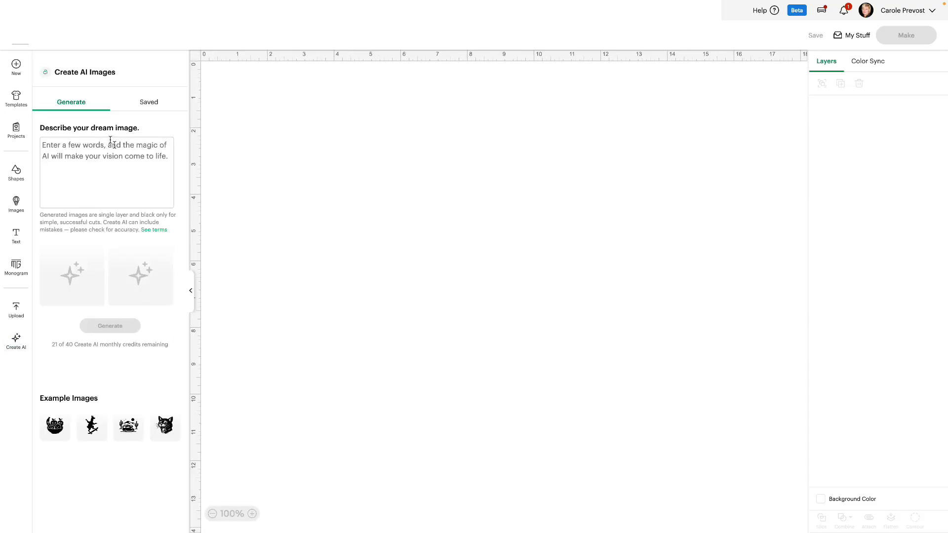
pyautogui.click(150, 103)
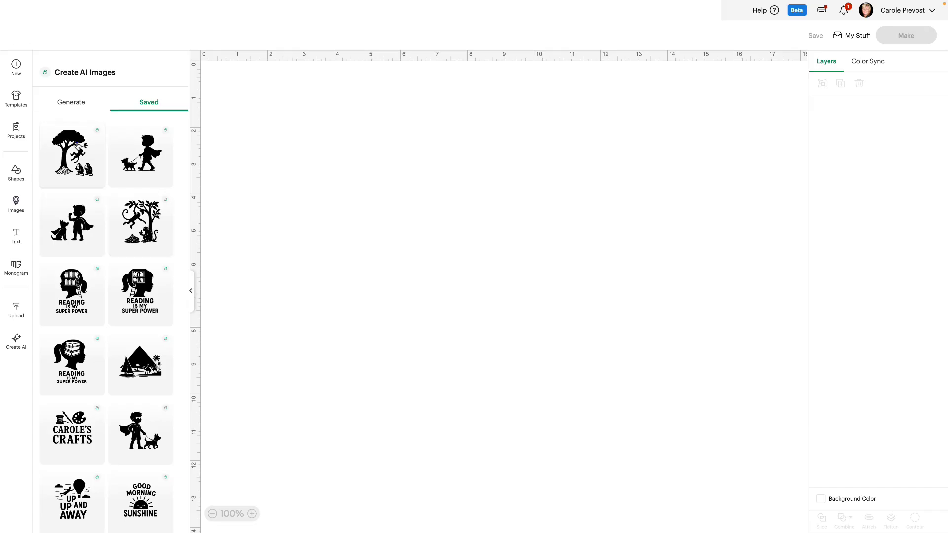
# Add a saved reading-girl design and resize it to 4.75 × 5.68 in
pyautogui.click(78, 147)
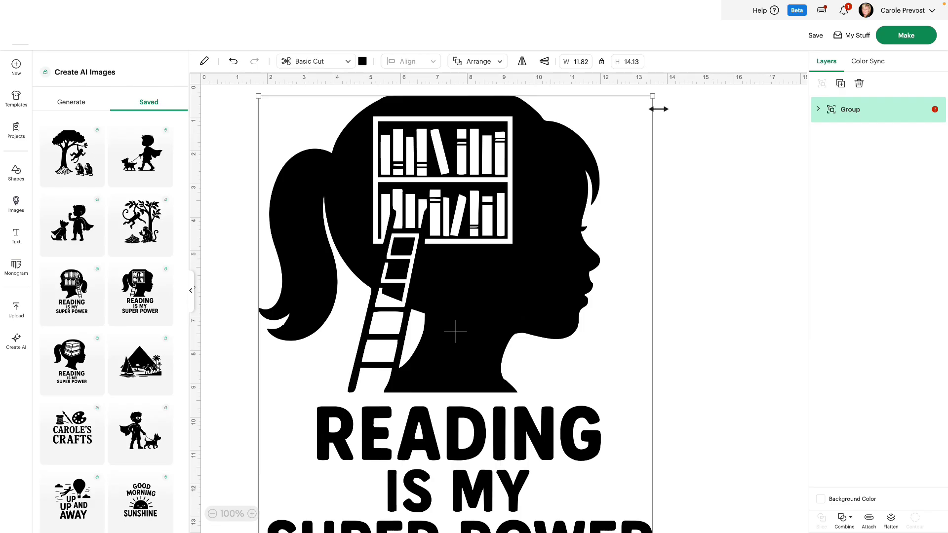
pyautogui.moveTo(653, 97); pyautogui.dragTo(423, 459)
pyautogui.moveTo(353, 457); pyautogui.dragTo(375, 213)
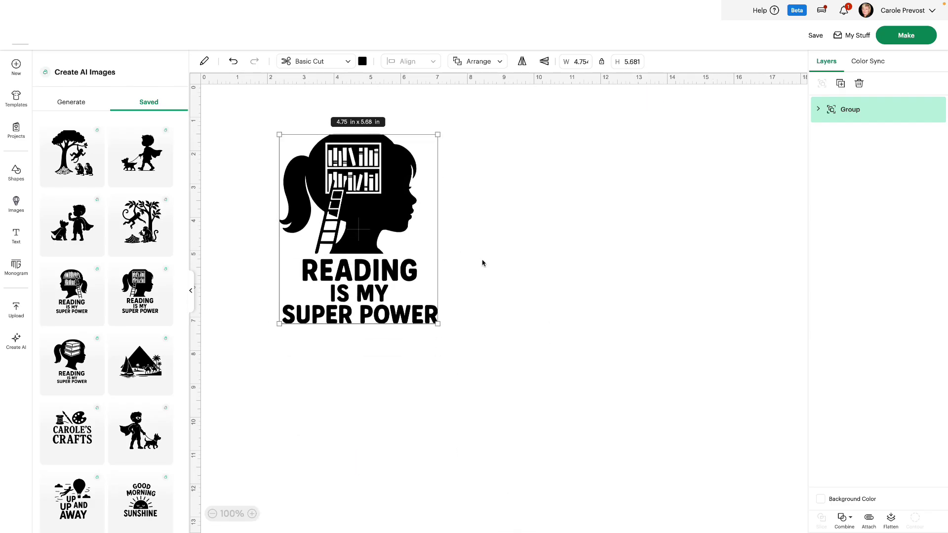
pyautogui.click(482, 262)
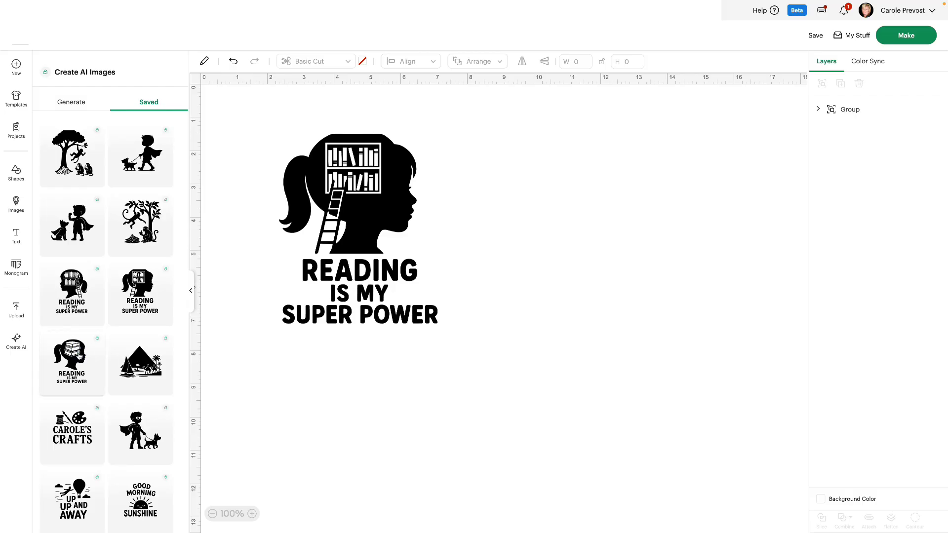
# Add the stacked-books reading design at 3.95 × 5.29 in on the right, then select both designs
pyautogui.click(74, 363)
pyautogui.moveTo(278, 136); pyautogui.dragTo(555, 170)
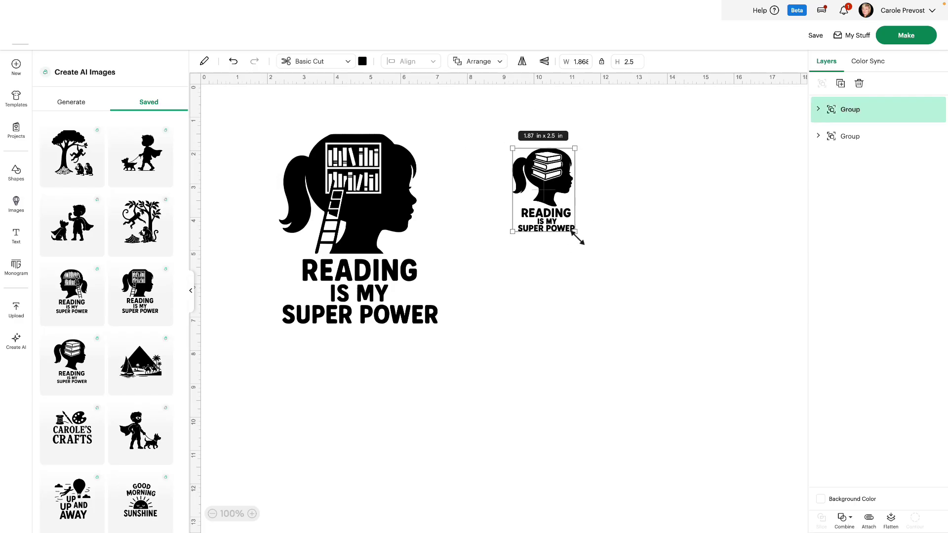
pyautogui.moveTo(578, 238); pyautogui.dragTo(646, 330)
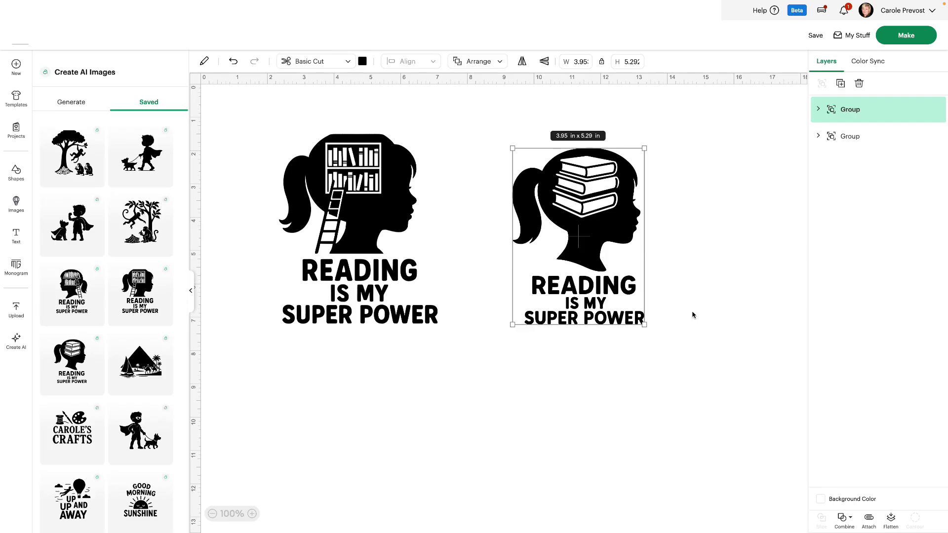
pyautogui.moveTo(320, 374); pyautogui.dragTo(600, 214)
# Delete both reading designs and enlarge the pyramid scene to 9.56 × 7.22 in
pyautogui.click(859, 83)
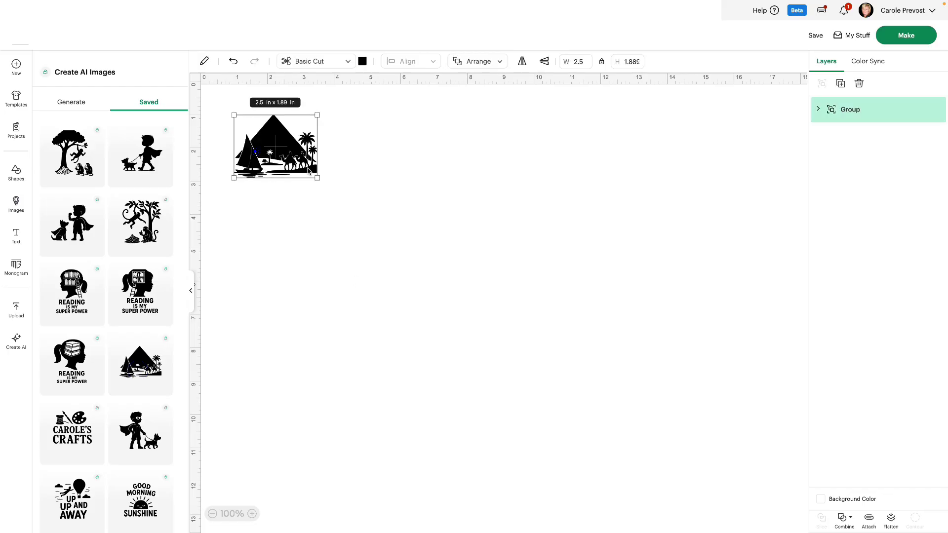
pyautogui.moveTo(320, 180); pyautogui.dragTo(467, 374)
pyautogui.click(459, 379)
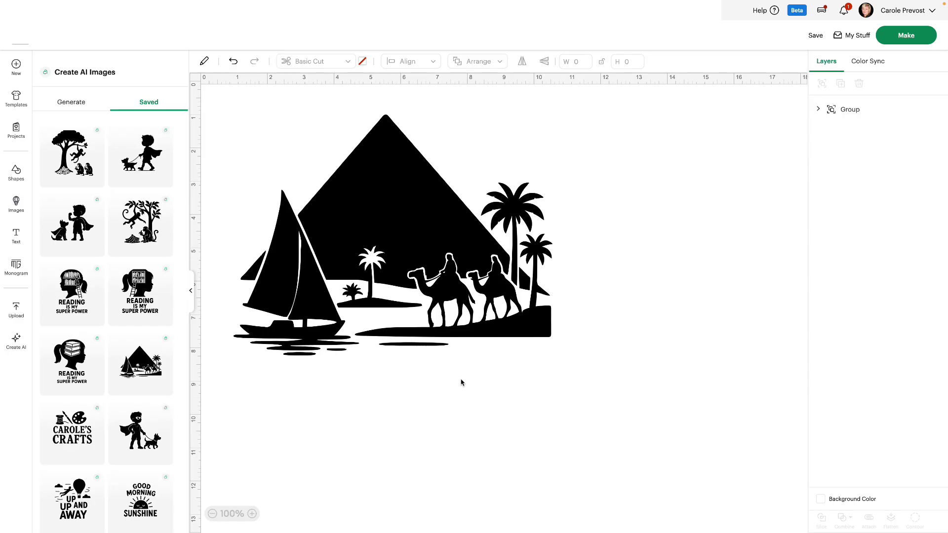
# Expand the pyramid scene's nested group layers to show its nine pieces and select the inner group
pyautogui.click(438, 265)
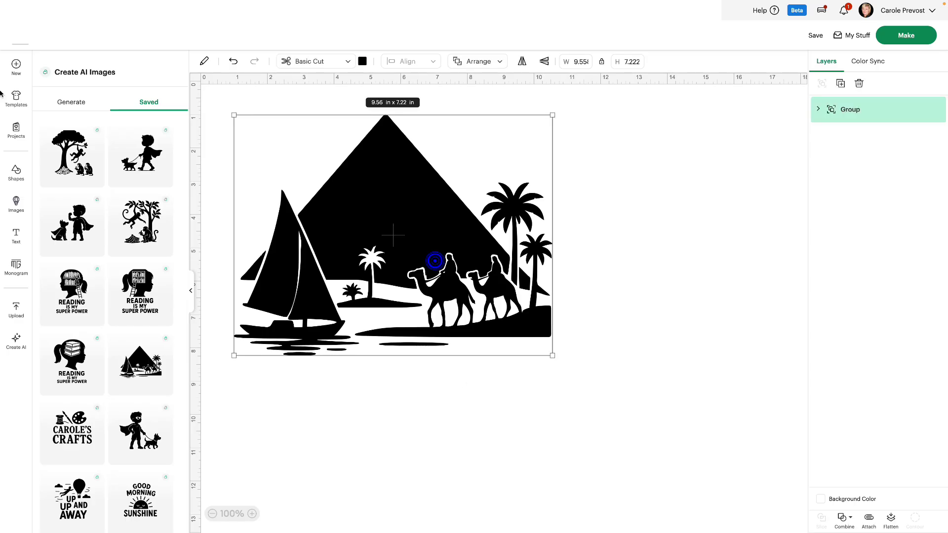
pyautogui.click(819, 110)
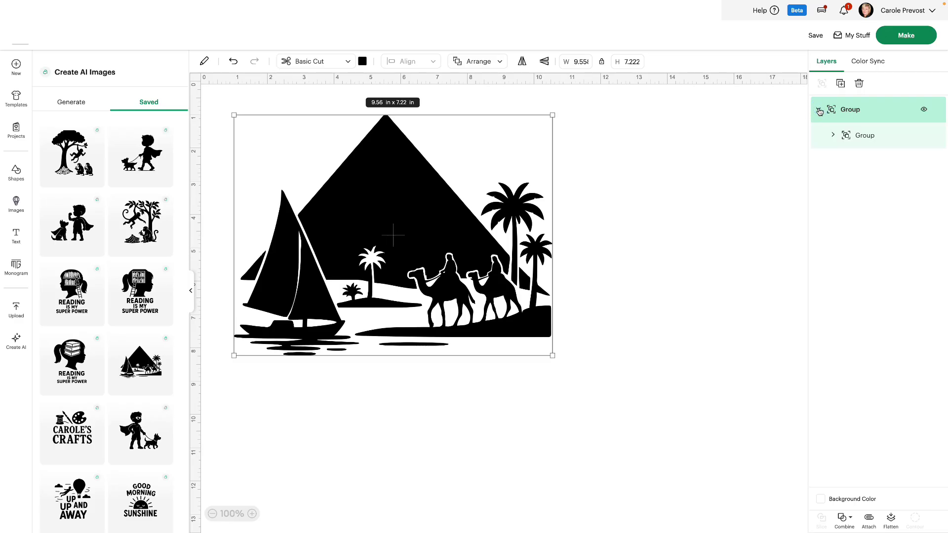
pyautogui.click(834, 136)
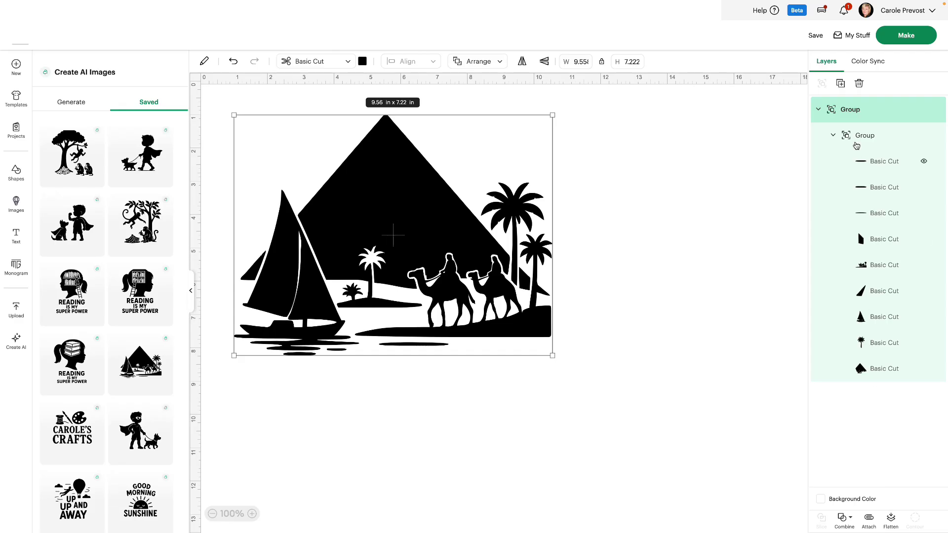
pyautogui.click(859, 136)
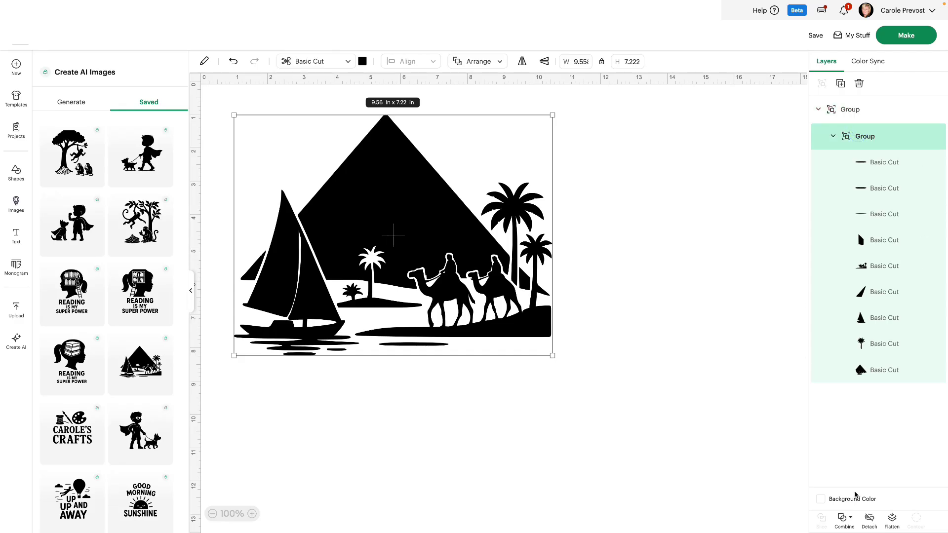
# Ungroup the pieces, colour the camel-and-ground piece green, delete it, then reselect the remaining scene
pyautogui.click(868, 519)
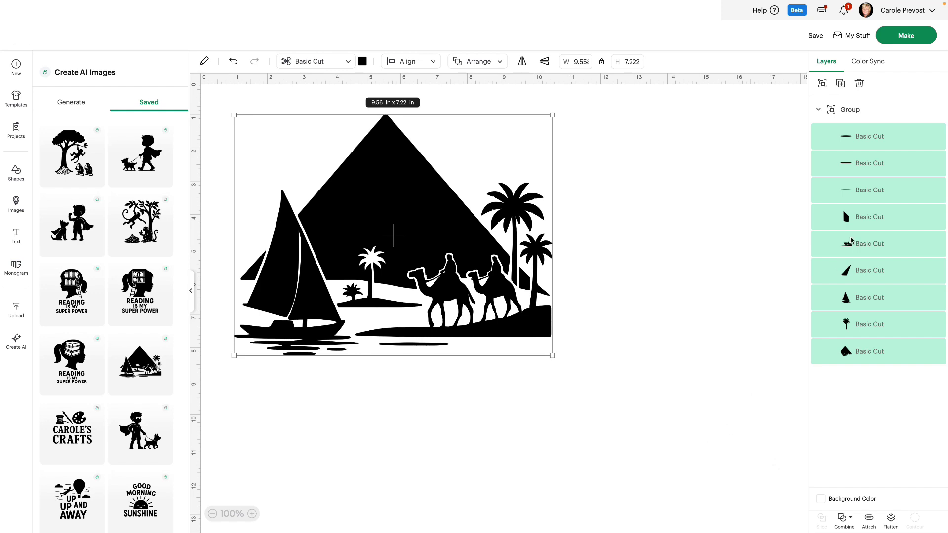
pyautogui.click(868, 246)
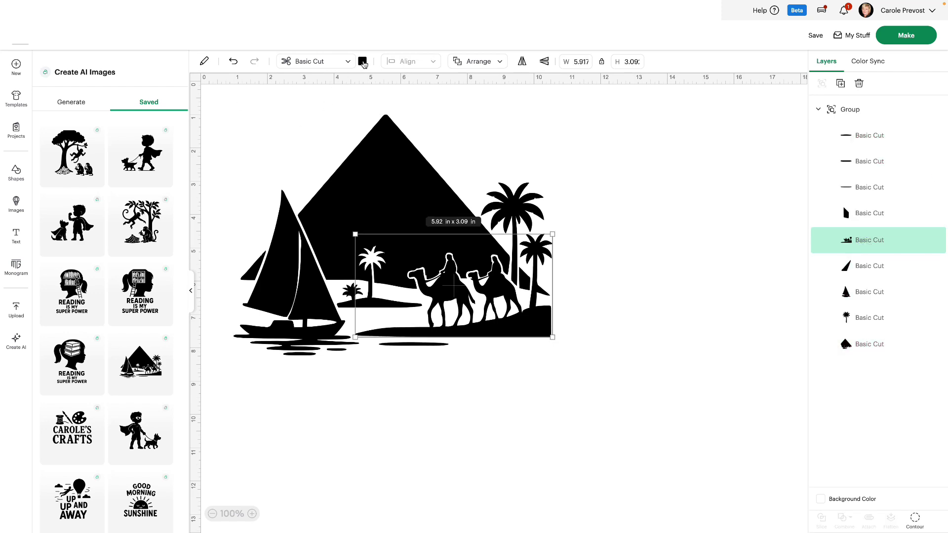
pyautogui.click(362, 61)
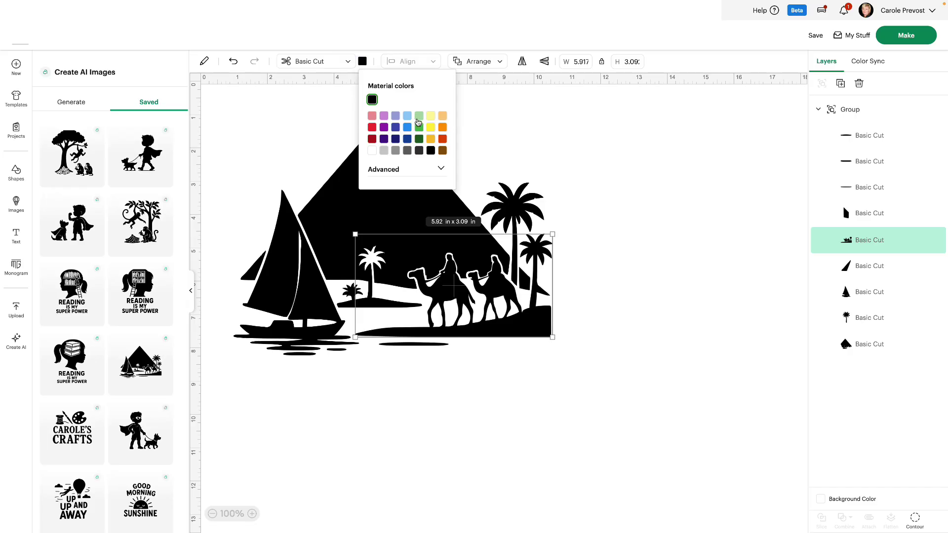
pyautogui.click(419, 127)
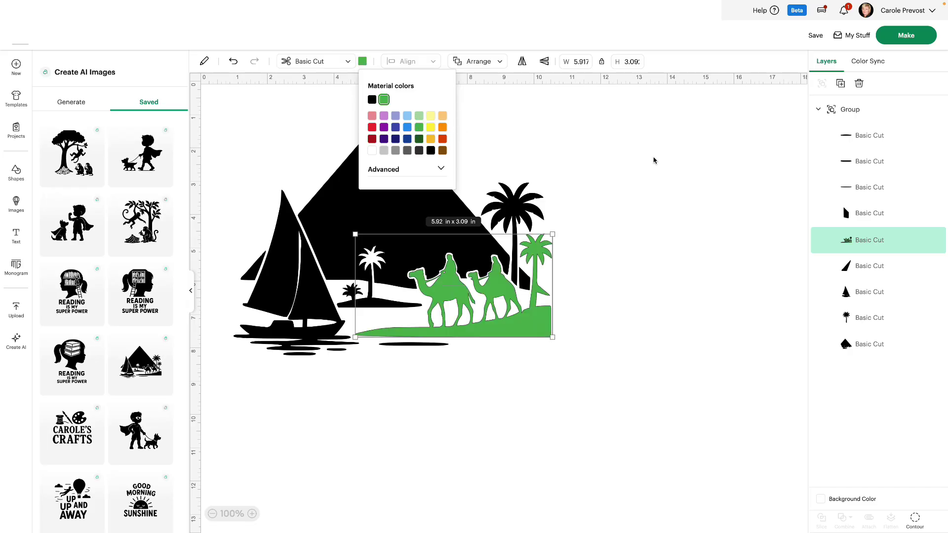
pyautogui.click(859, 83)
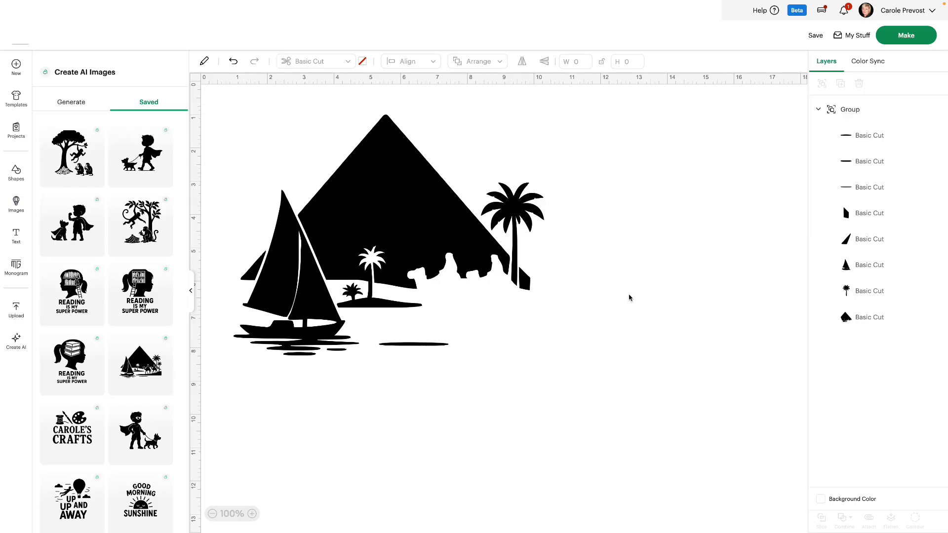
pyautogui.click(674, 236)
pyautogui.click(414, 269)
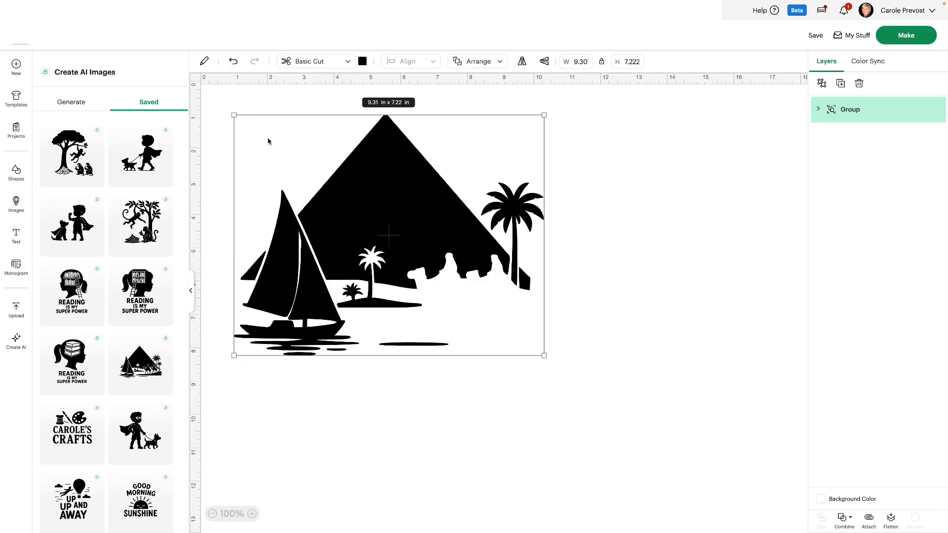
# Paste the caped-boy-walking-a-puppy prompt, generate two silhouettes, and delete the pyramid scene
pyautogui.click(72, 103)
pyautogui.click(78, 170)
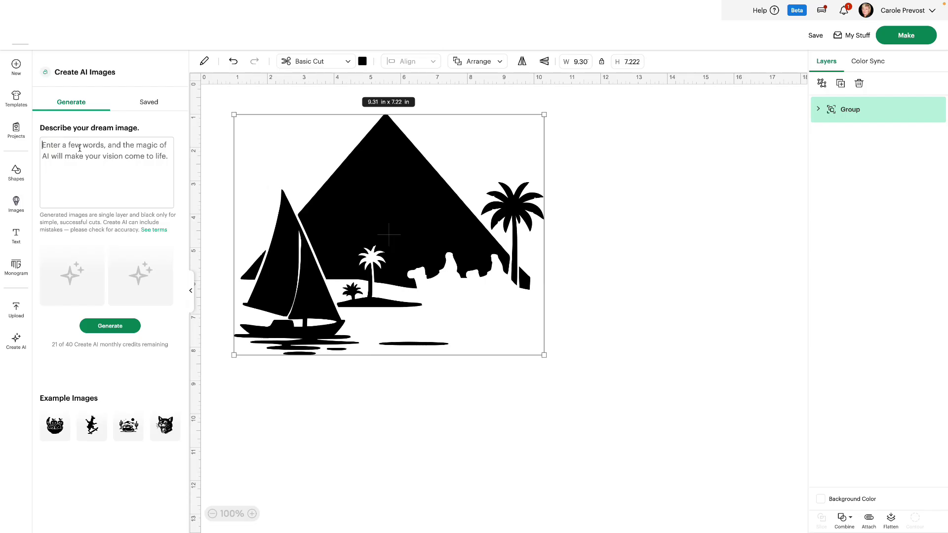
pyautogui.hotkey('ctrl', 'v')
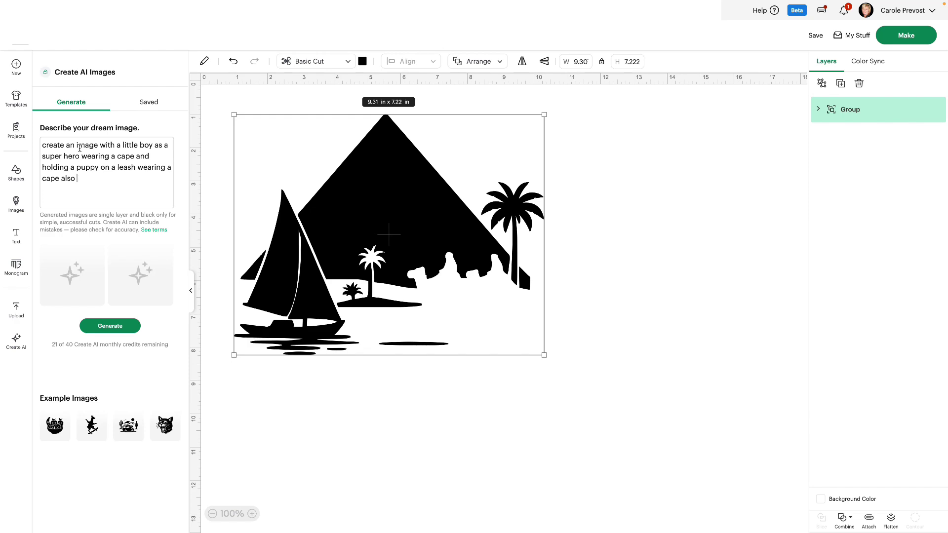
pyautogui.click(111, 326)
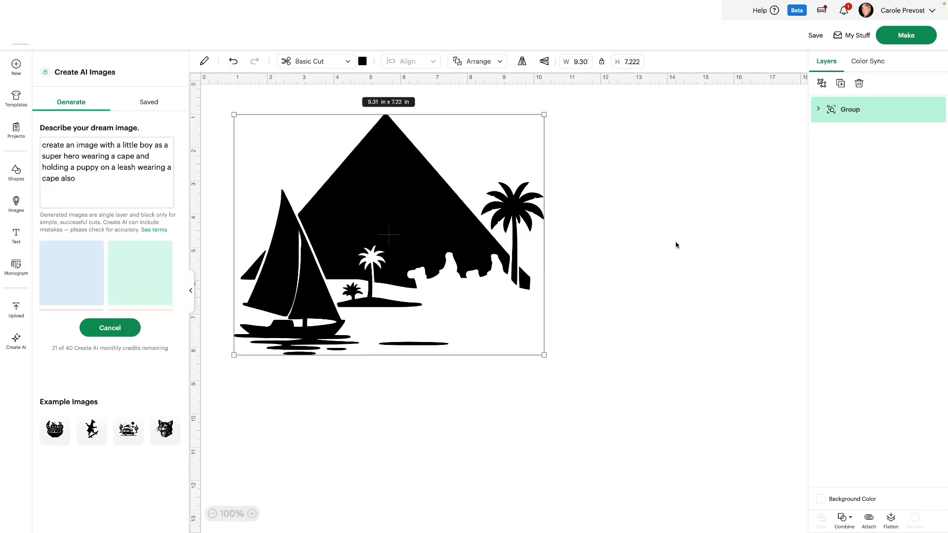
pyautogui.click(859, 83)
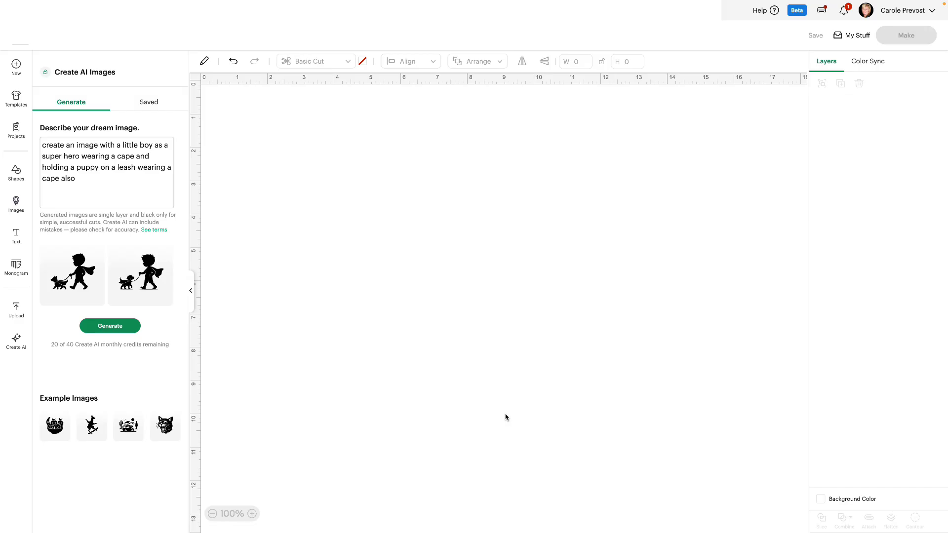
# Add both boy-and-puppy silhouettes: about 4.06 × 3.21 in at upper left, 6.45 × 5.28 in at upper right
pyautogui.click(154, 292)
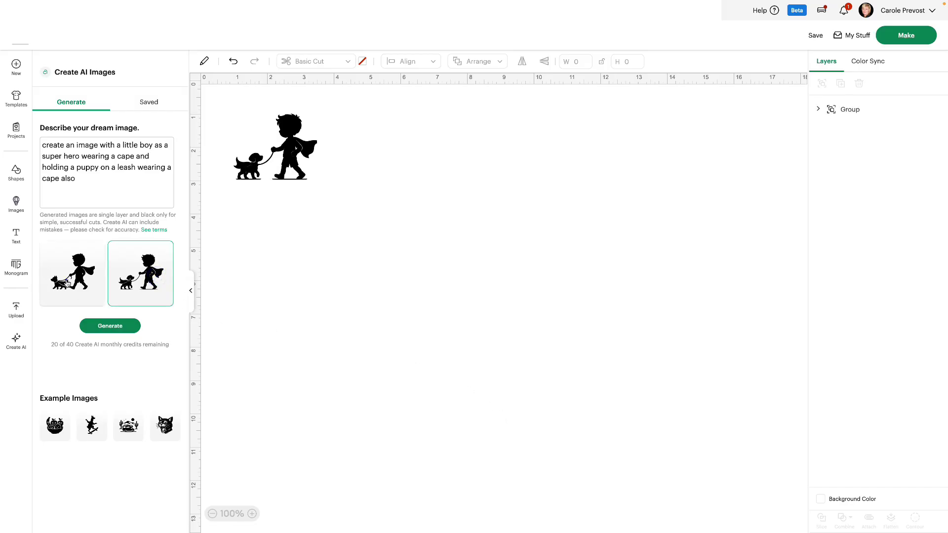
pyautogui.click(66, 282)
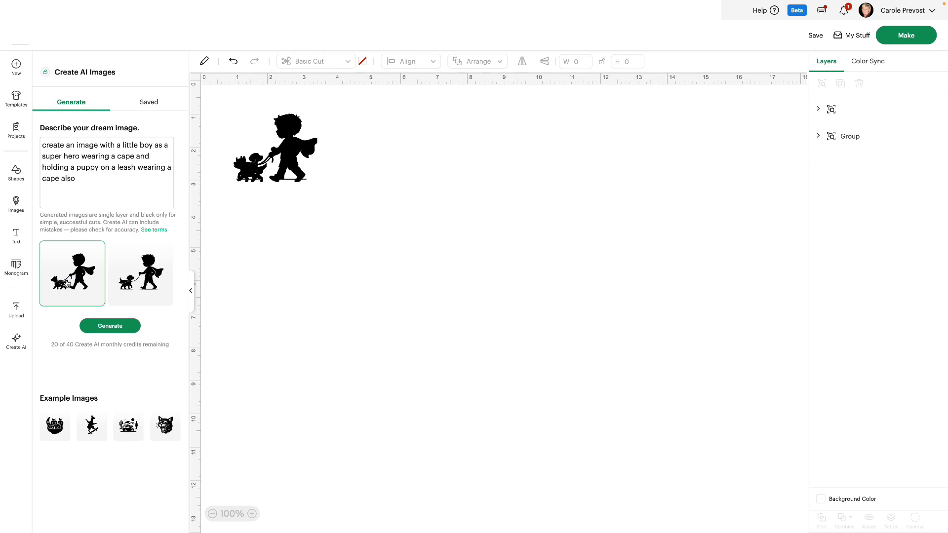
pyautogui.moveTo(299, 156); pyautogui.dragTo(677, 365)
pyautogui.moveTo(277, 164); pyautogui.dragTo(319, 341)
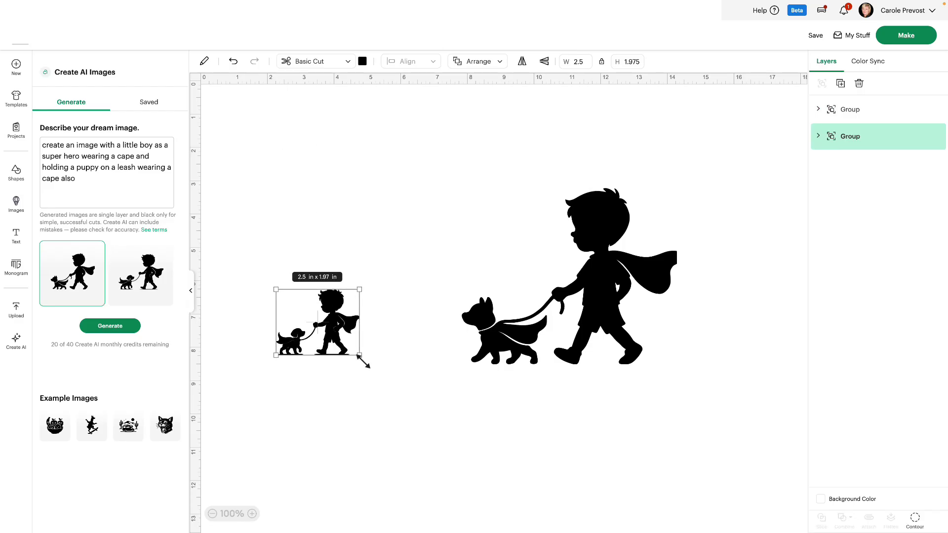
pyautogui.moveTo(364, 362); pyautogui.dragTo(414, 396)
pyautogui.moveTo(367, 362); pyautogui.dragTo(385, 200)
pyautogui.moveTo(587, 304); pyautogui.dragTo(594, 210)
pyautogui.click(353, 355)
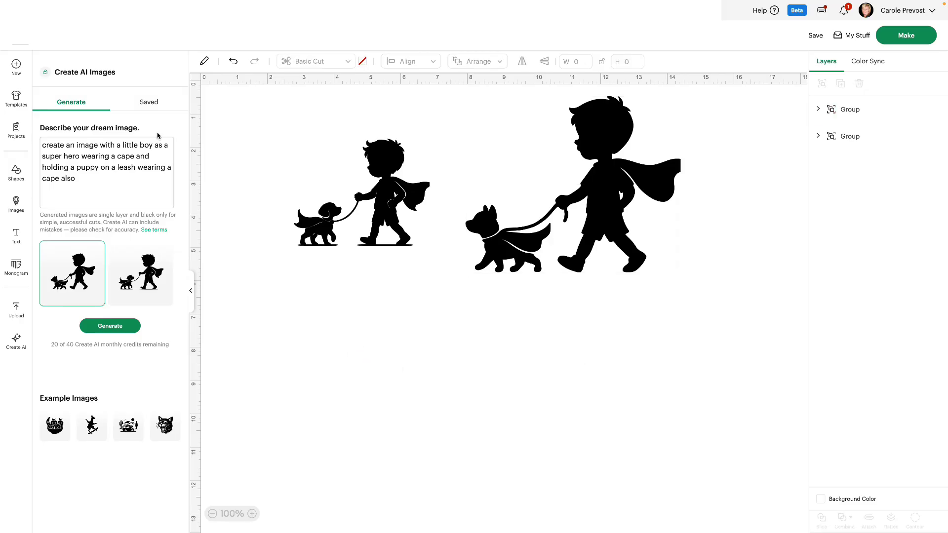
pyautogui.click(151, 101)
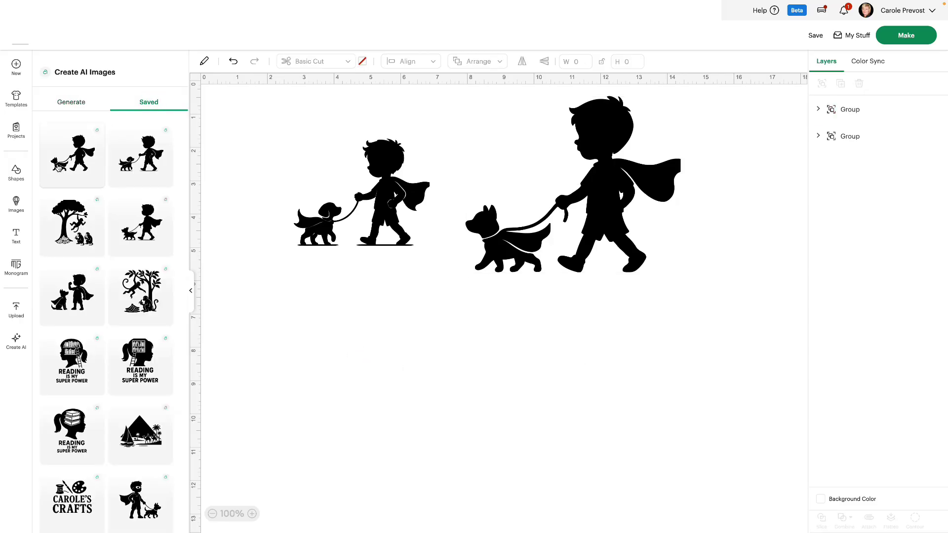
pyautogui.click(73, 102)
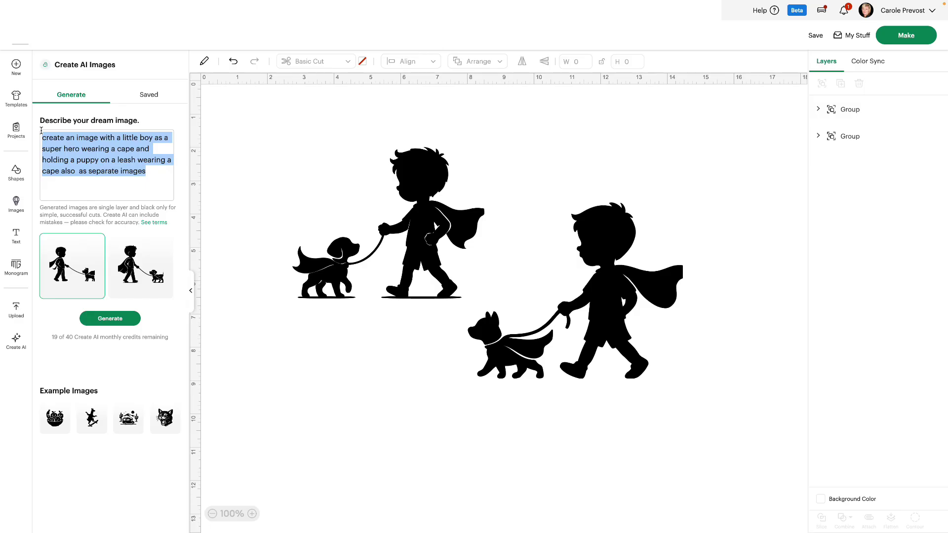
# Paste the monkey-swinging-in-a-tree-with-bananas prompt and generate images
pyautogui.hotkey('ctrl', 'v')
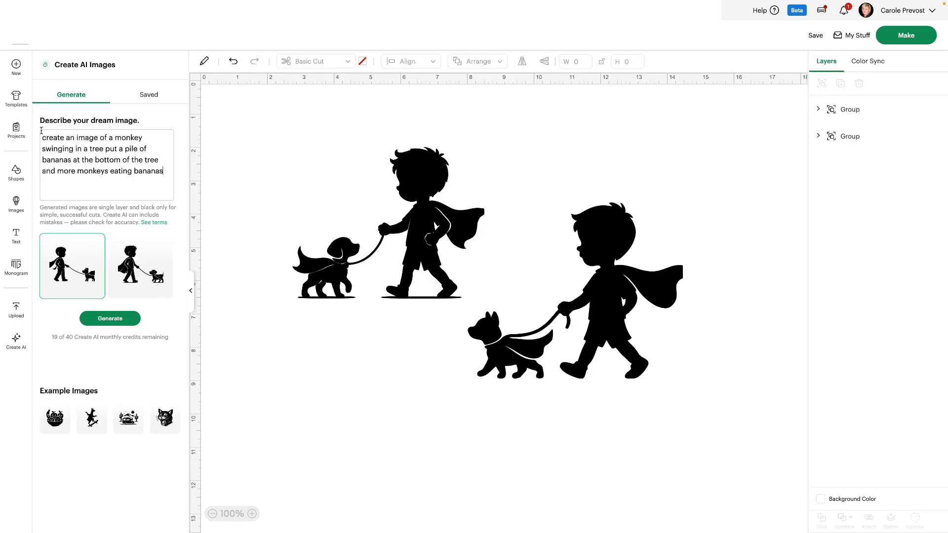
pyautogui.click(108, 319)
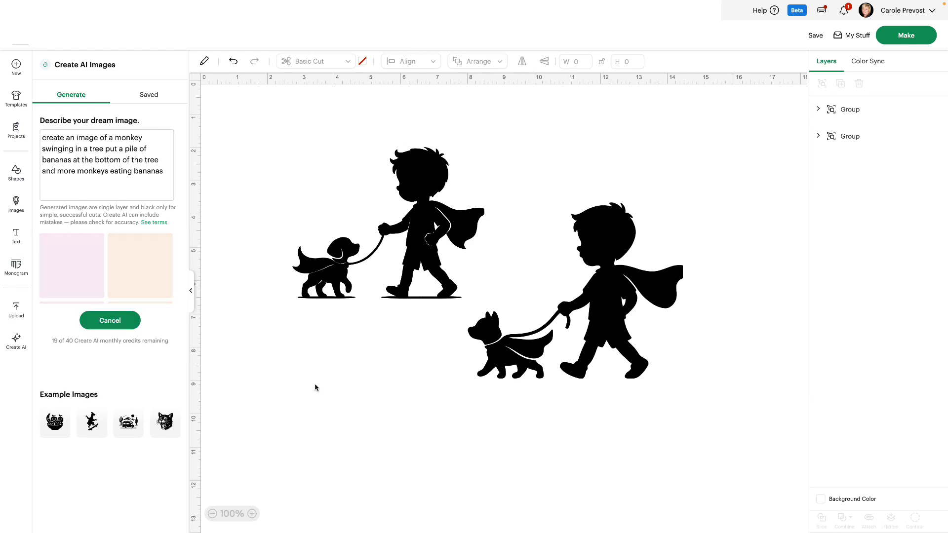
# Delete both boy-and-dog silhouettes and add the two monkey results to the canvas
pyautogui.moveTo(294, 130); pyautogui.dragTo(684, 385)
pyautogui.press('Delete')
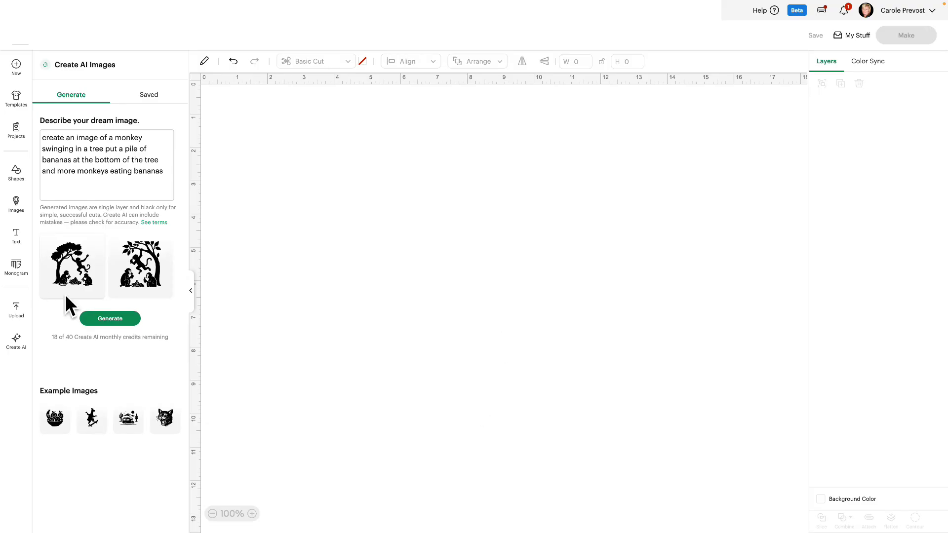
pyautogui.click(133, 270)
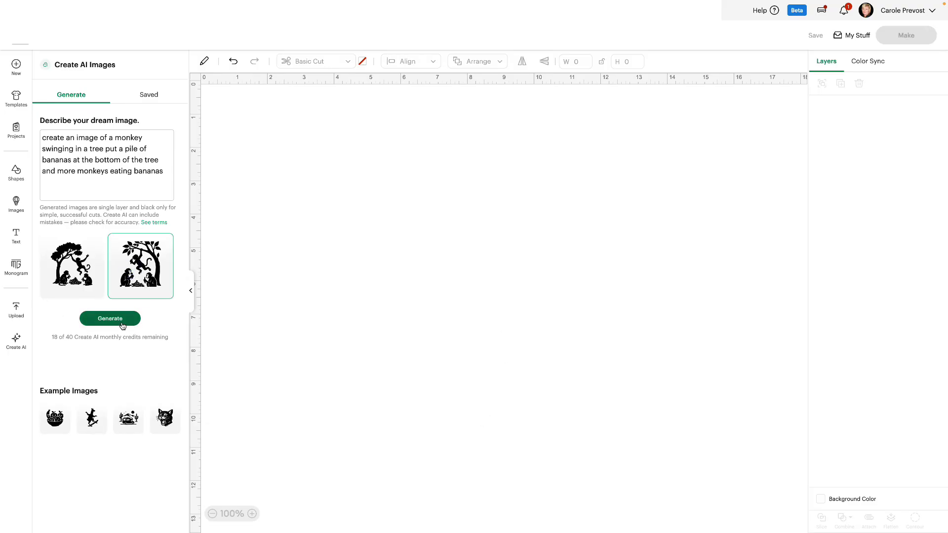
pyautogui.click(72, 266)
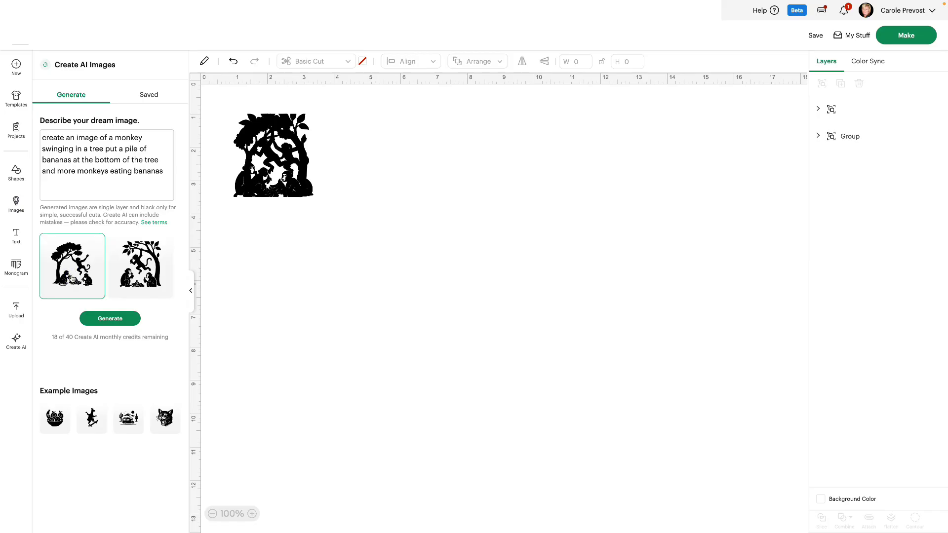
# Arrange the monkey images side by side, right about 4.9 × 5.4 in, left about 4.3 in, then select both
pyautogui.moveTo(271, 155); pyautogui.dragTo(486, 210)
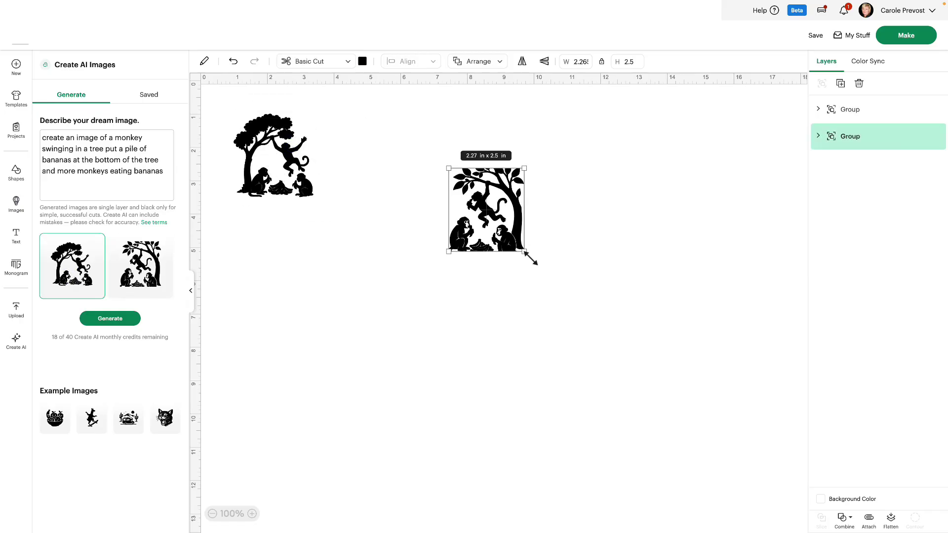
pyautogui.moveTo(524, 252); pyautogui.dragTo(613, 349)
pyautogui.moveTo(265, 176); pyautogui.dragTo(295, 293)
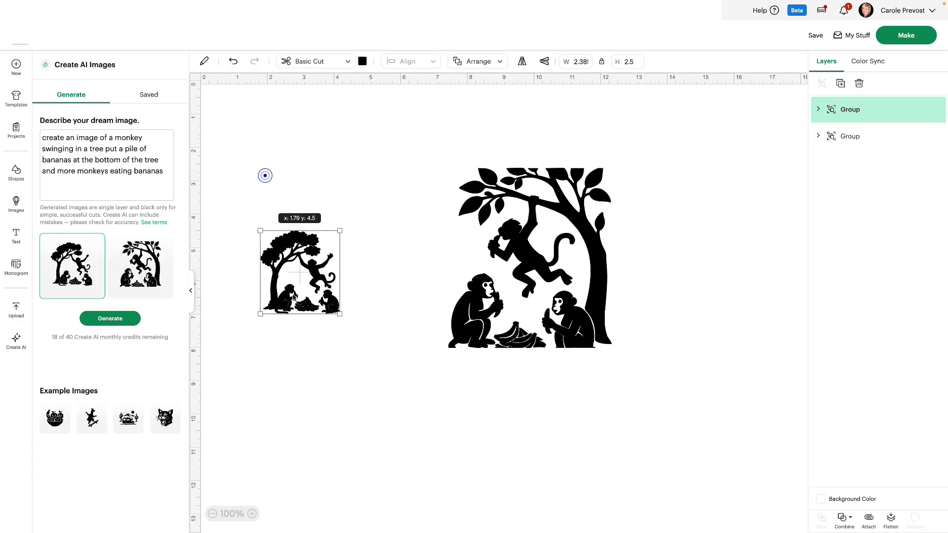
pyautogui.moveTo(344, 316); pyautogui.dragTo(406, 378)
pyautogui.moveTo(350, 348); pyautogui.dragTo(353, 314)
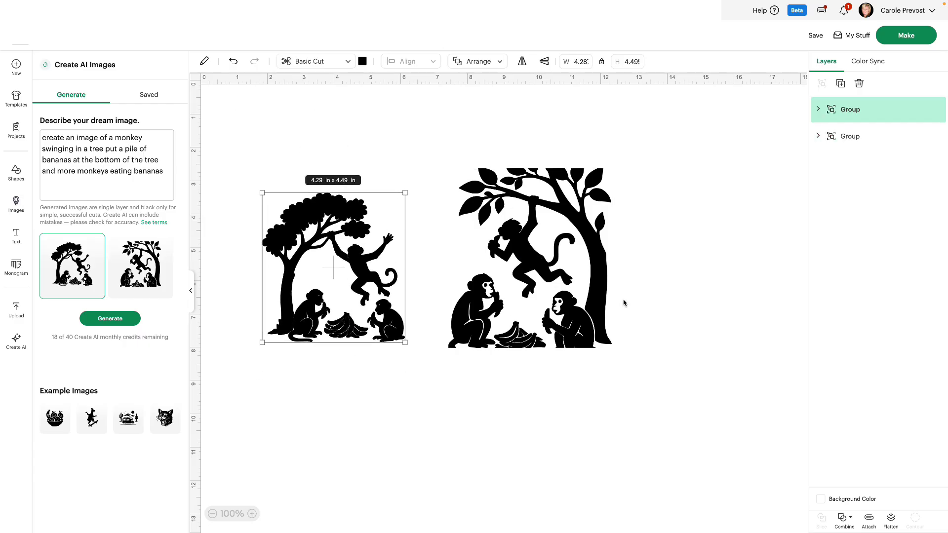
pyautogui.click(641, 297)
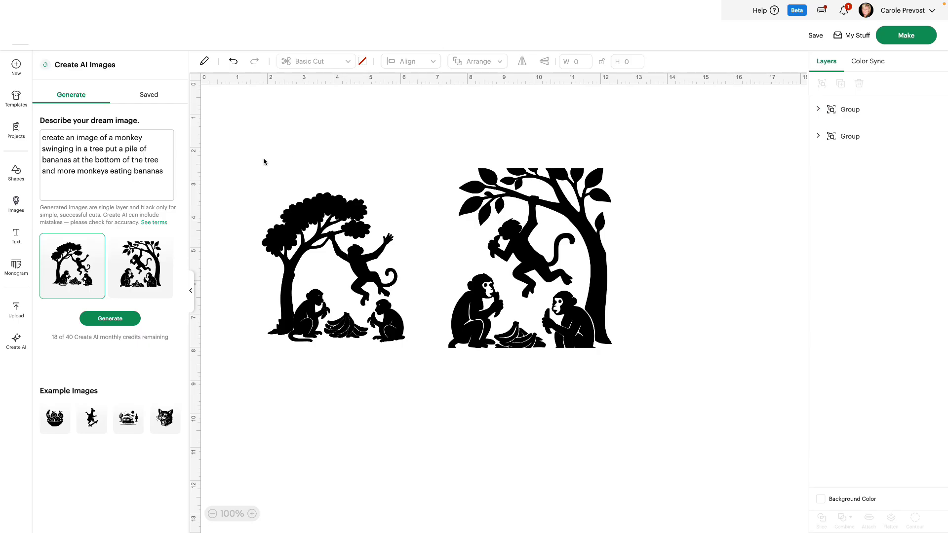
pyautogui.moveTo(263, 161); pyautogui.dragTo(696, 406)
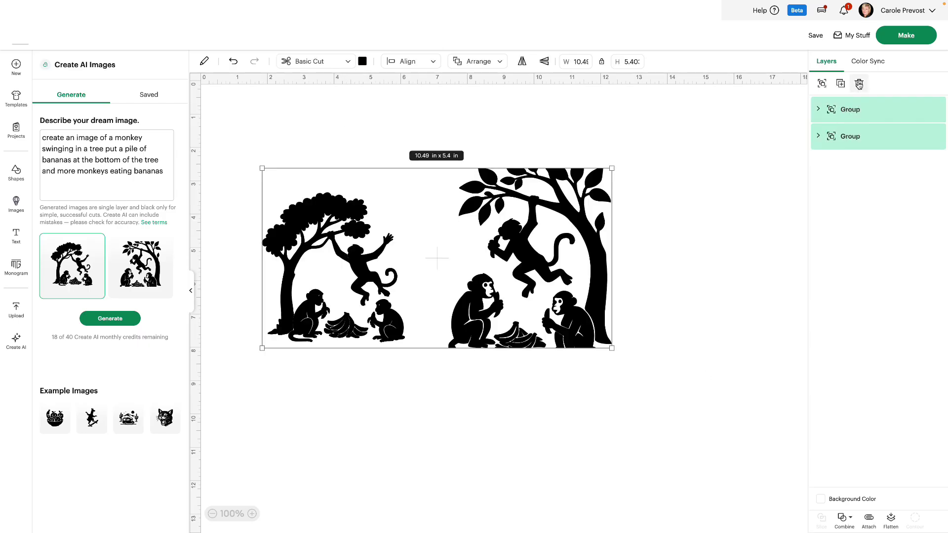
# Delete the monkey images, drop 'but' and the tree-bottom phrase, add 'as separate image', and regenerate
pyautogui.click(859, 83)
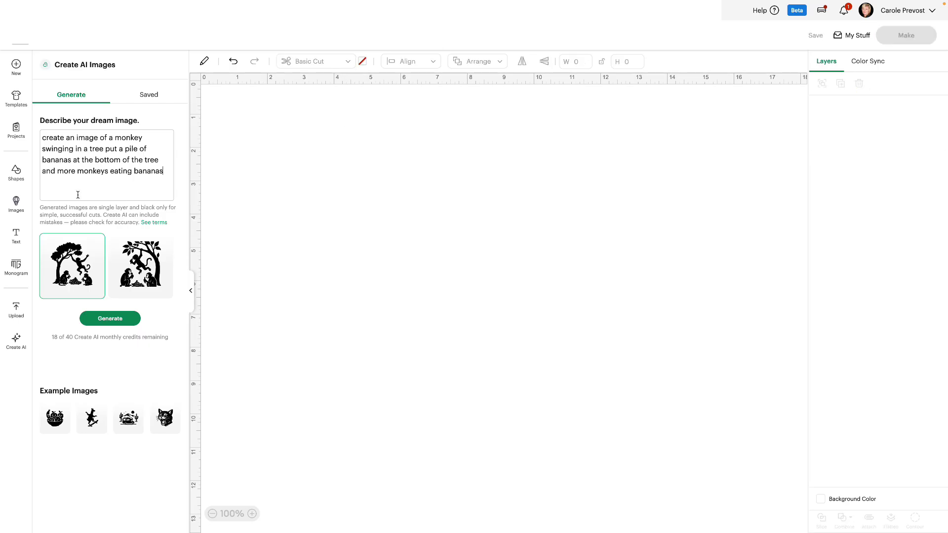
pyautogui.doubleClick(106, 150)
pyautogui.press('BackSpace')
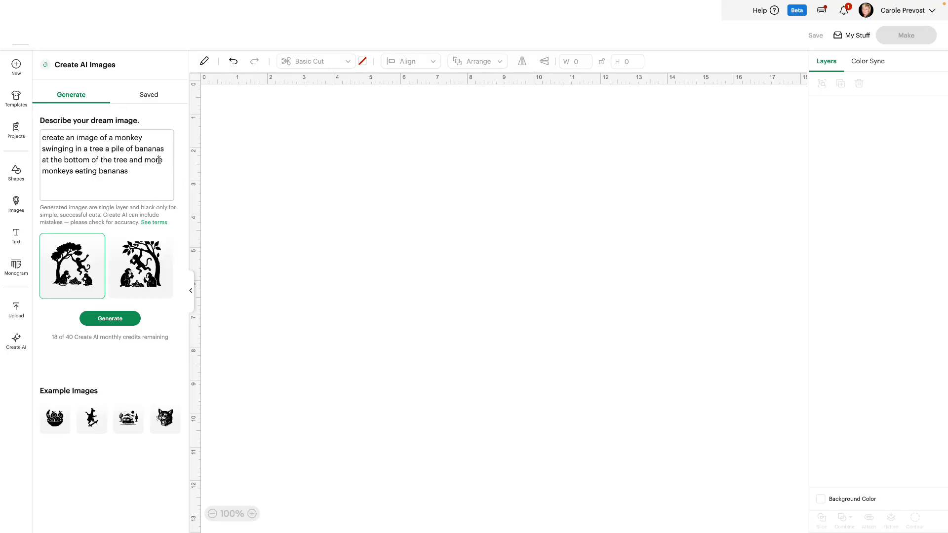
pyautogui.moveTo(162, 159); pyautogui.dragTo(40, 165)
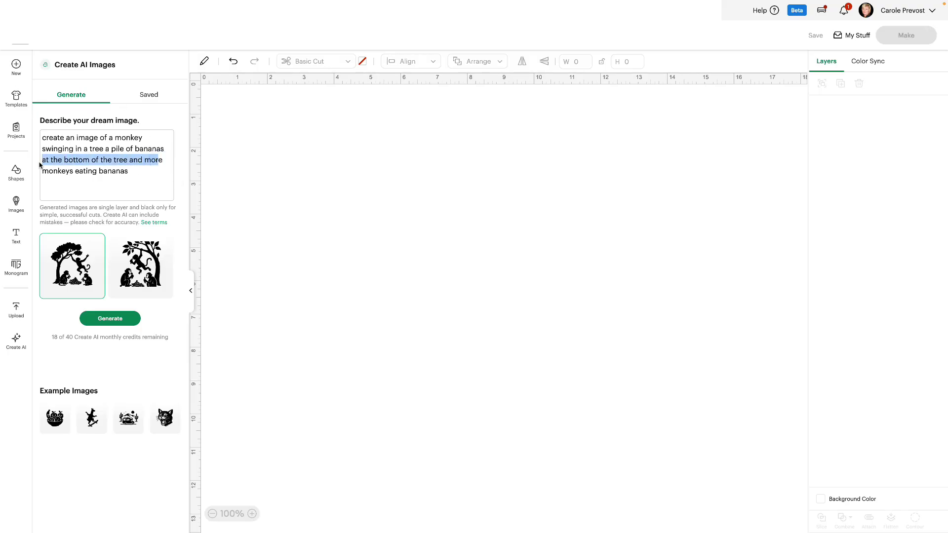
pyautogui.press('BackSpace')
pyautogui.write('as sep')
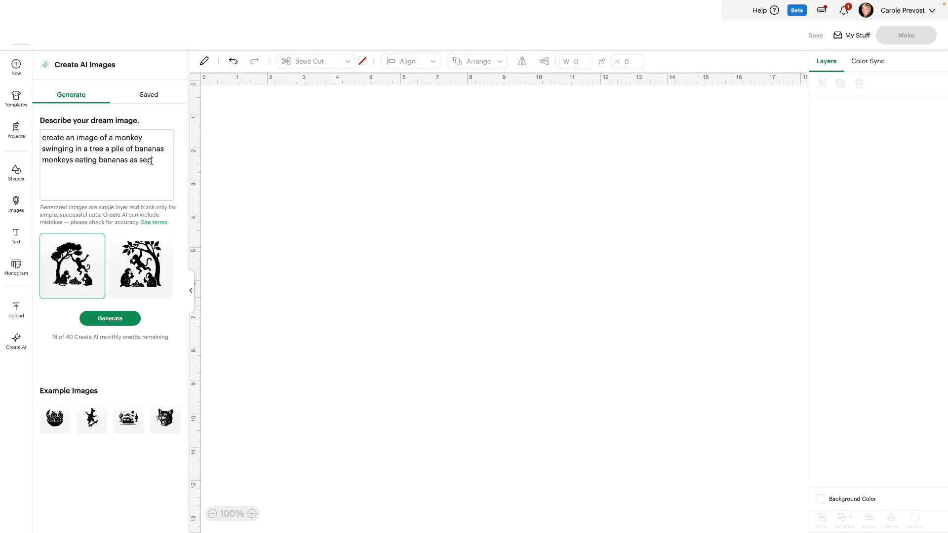
pyautogui.write('arate images')
pyautogui.click(111, 319)
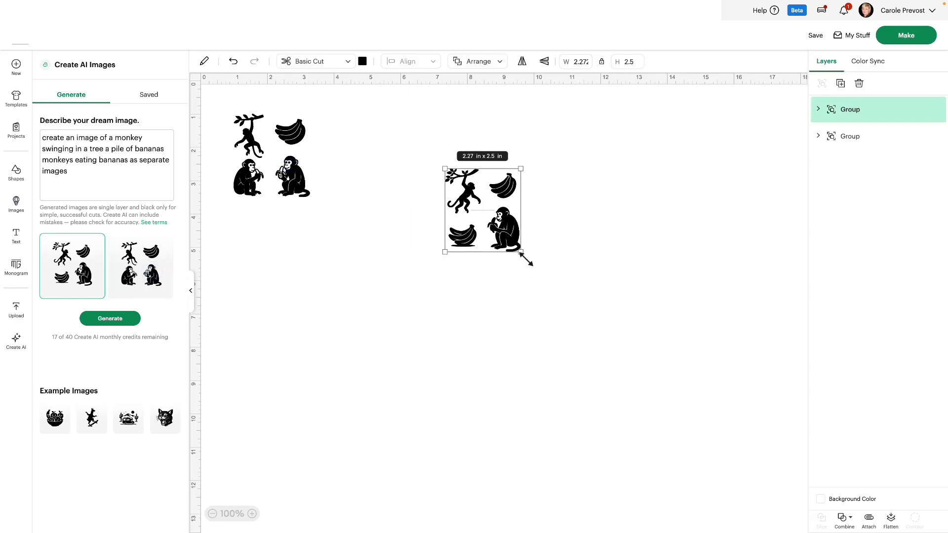
# Enlarge the right monkey-and-banana set to 6.07 × 6.68 in and the left to about 4.46 × 4.88 in
pyautogui.moveTo(522, 255); pyautogui.dragTo(647, 390)
pyautogui.moveTo(299, 195); pyautogui.dragTo(380, 393)
pyautogui.moveTo(357, 358); pyautogui.dragTo(340, 338)
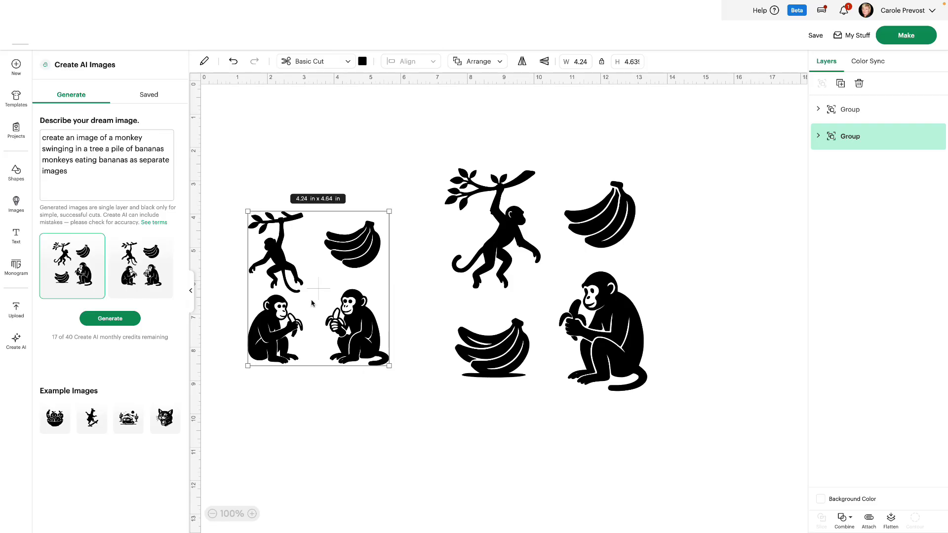
pyautogui.moveTo(390, 367); pyautogui.dragTo(398, 375)
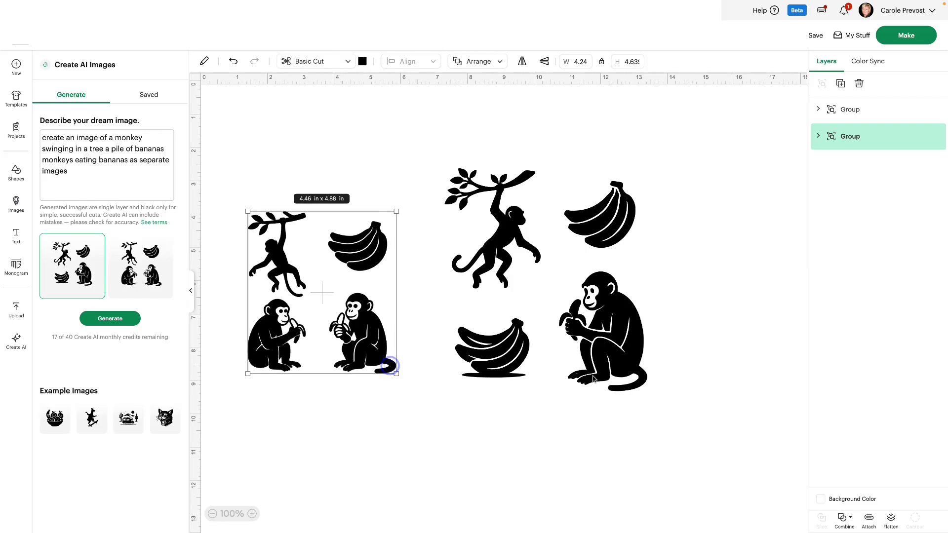
# Detach the right monkey-and-banana image's inner group into separate pieces
pyautogui.click(642, 360)
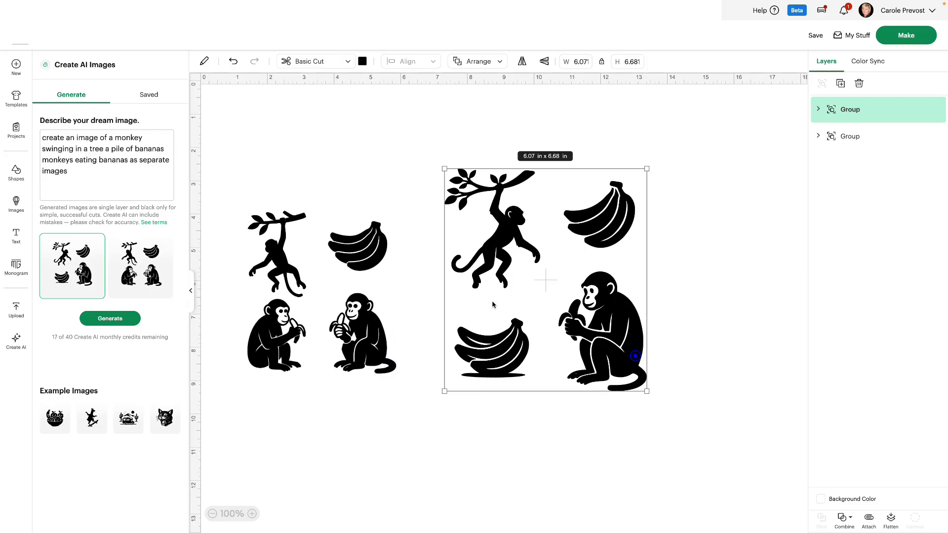
pyautogui.click(818, 109)
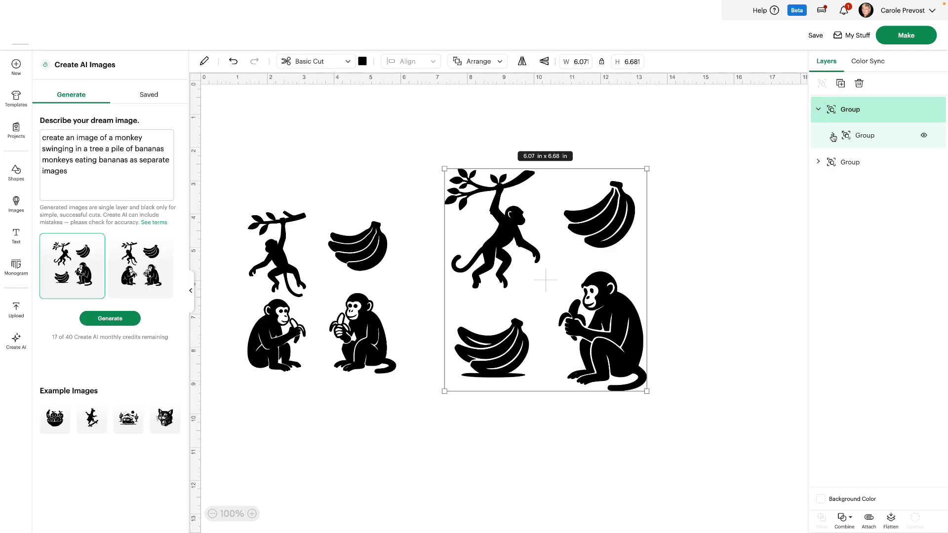
pyautogui.click(833, 137)
pyautogui.click(842, 143)
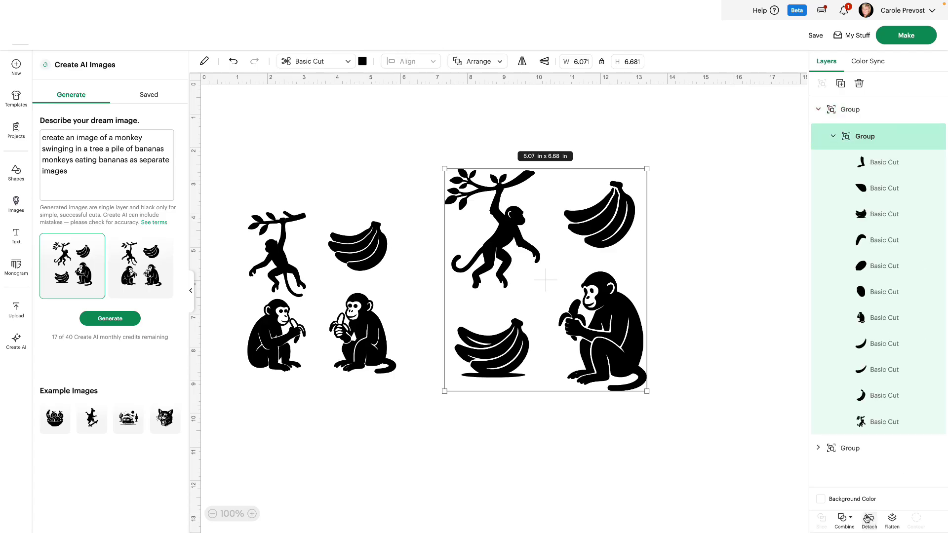
pyautogui.click(867, 518)
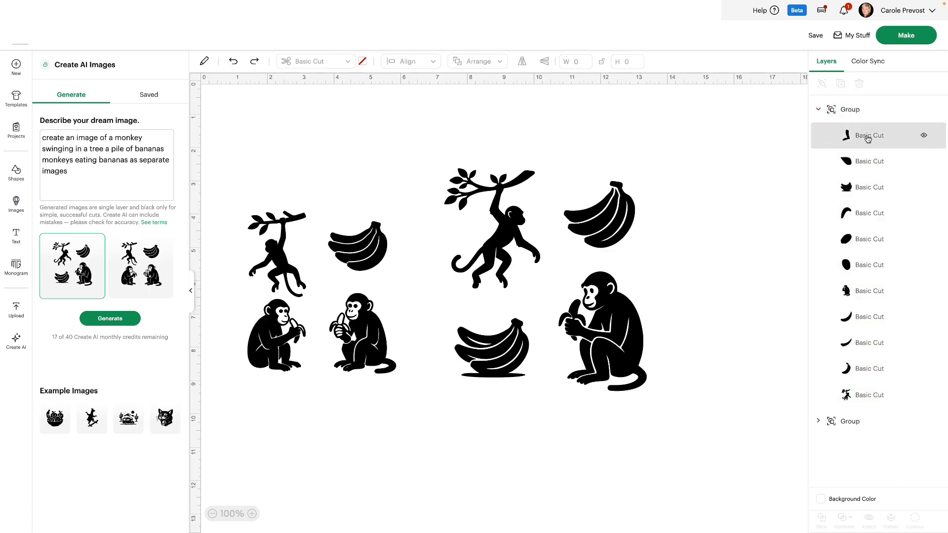
# Colour the monkey hanging from the branch brown
pyautogui.click(876, 396)
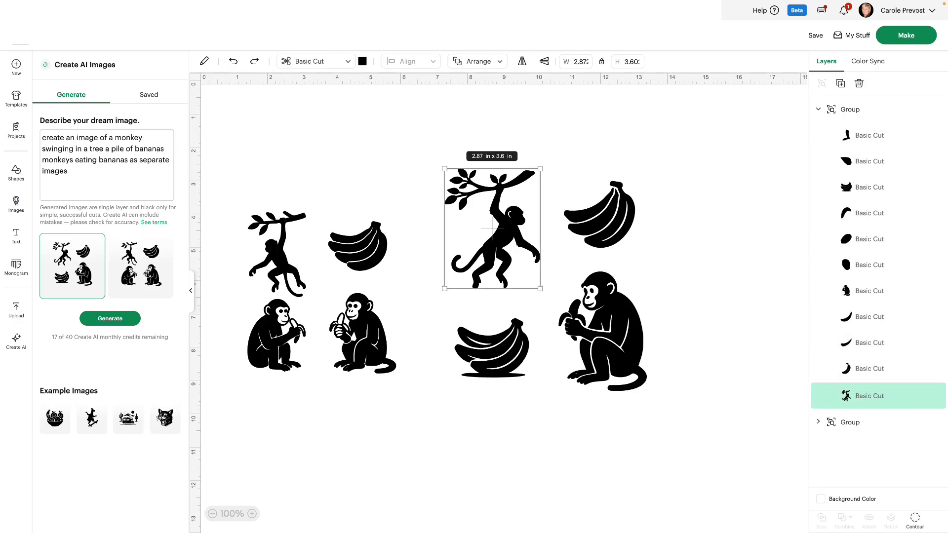
pyautogui.click(363, 61)
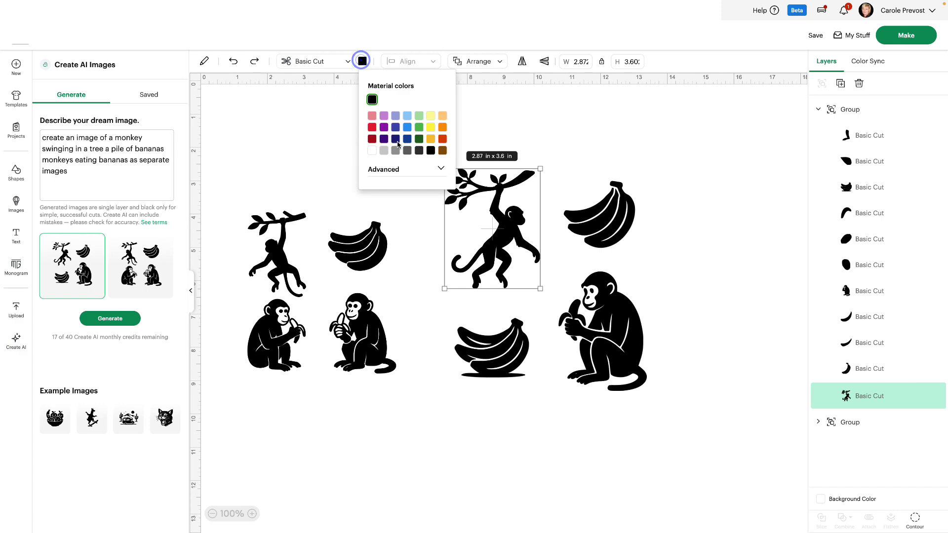
pyautogui.click(442, 150)
pyautogui.click(674, 162)
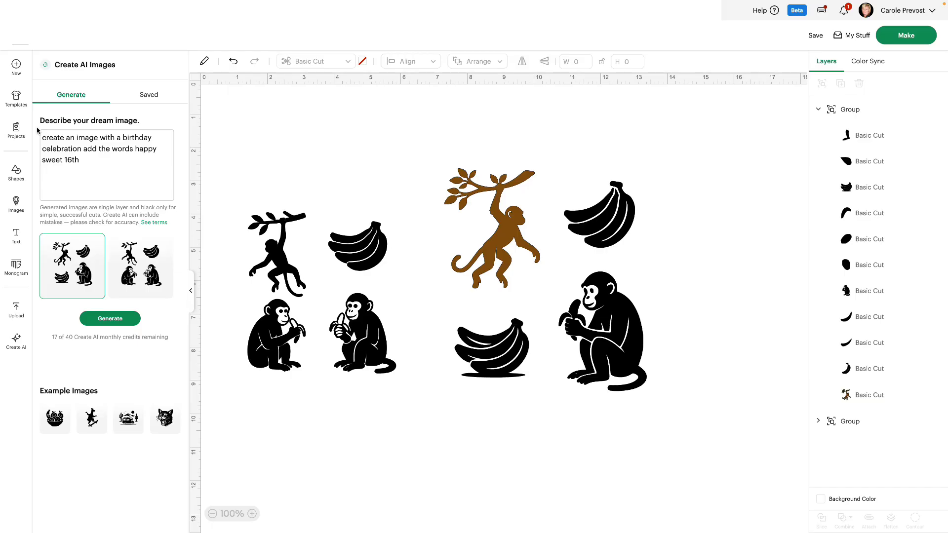
# Generate the Happy Sweet 16th birthday scenes and delete every monkey and banana image from the canvas
pyautogui.click(110, 319)
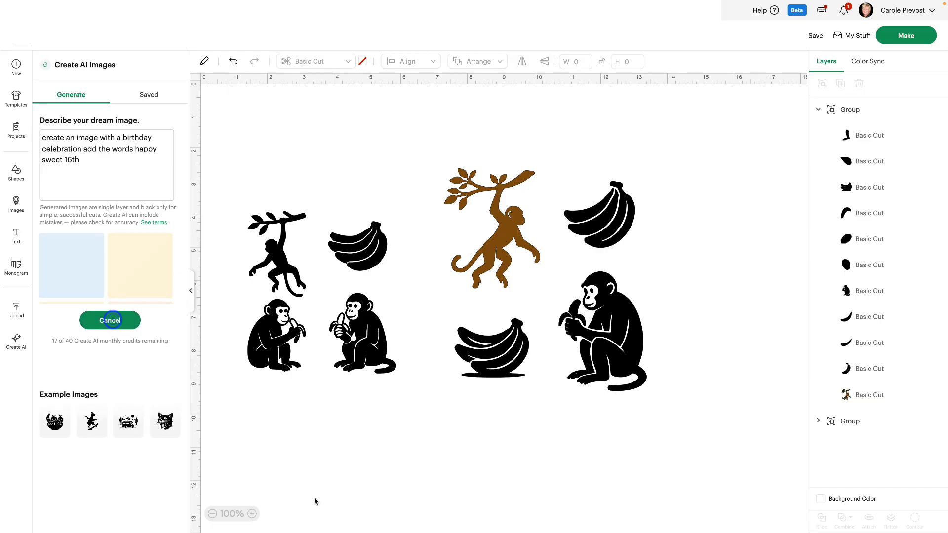
pyautogui.moveTo(245, 147); pyautogui.dragTo(662, 445)
pyautogui.click(859, 84)
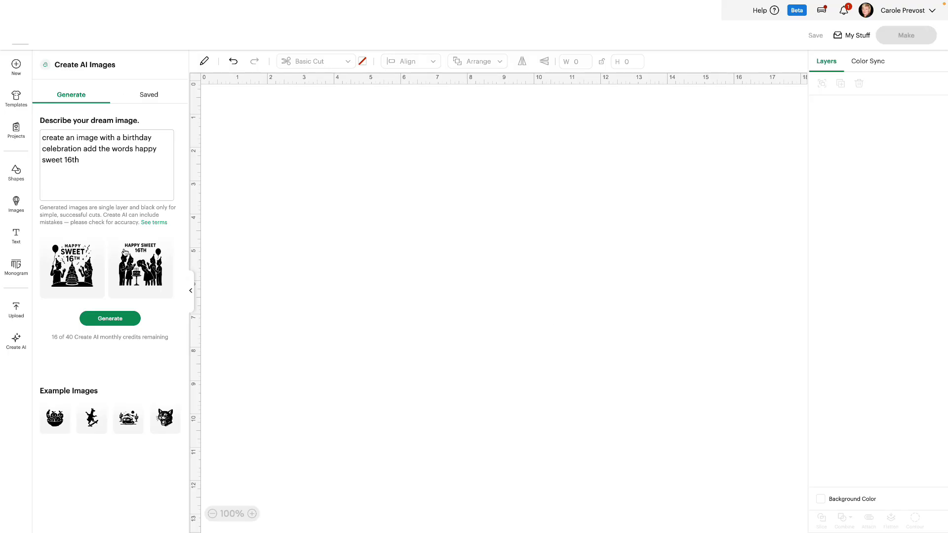
# Add both Happy Sweet 16th scenes side by side, enlarging the small one to about 6.45 in
pyautogui.click(147, 275)
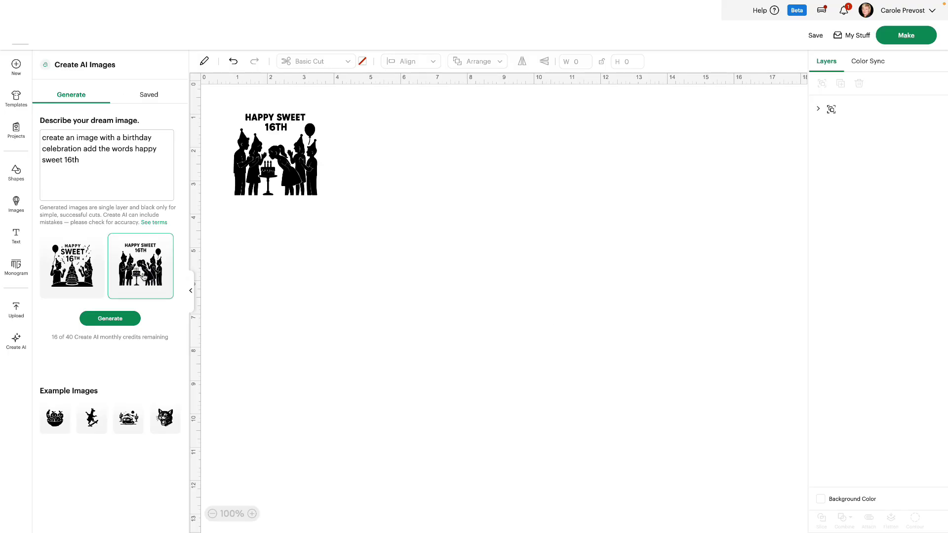
pyautogui.click(79, 258)
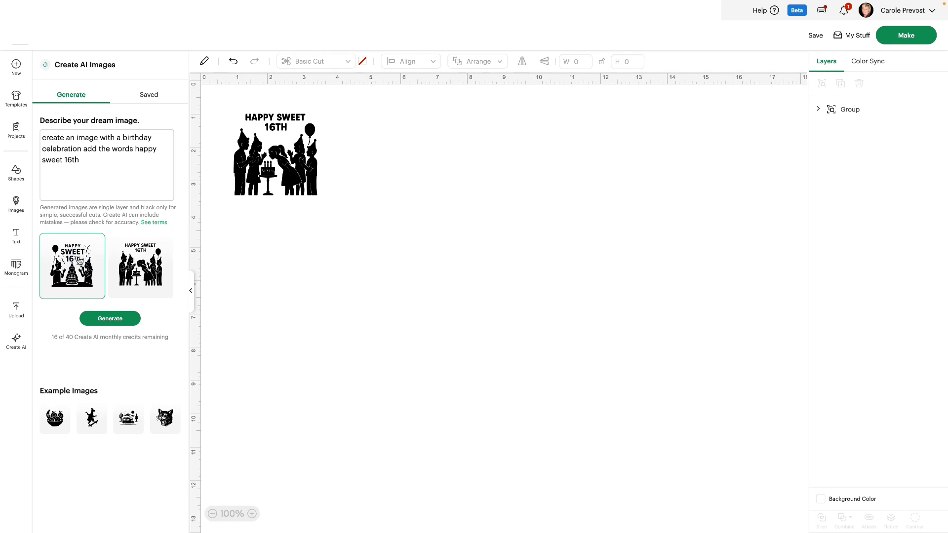
pyautogui.moveTo(311, 187); pyautogui.dragTo(651, 374)
pyautogui.moveTo(556, 319); pyautogui.dragTo(587, 259)
pyautogui.click(254, 181)
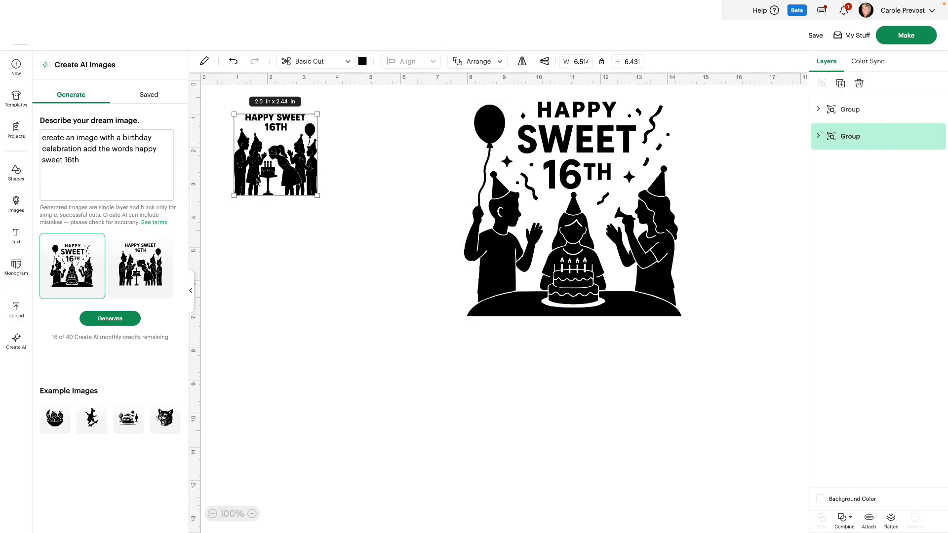
pyautogui.moveTo(326, 202); pyautogui.dragTo(342, 313)
pyautogui.click(433, 411)
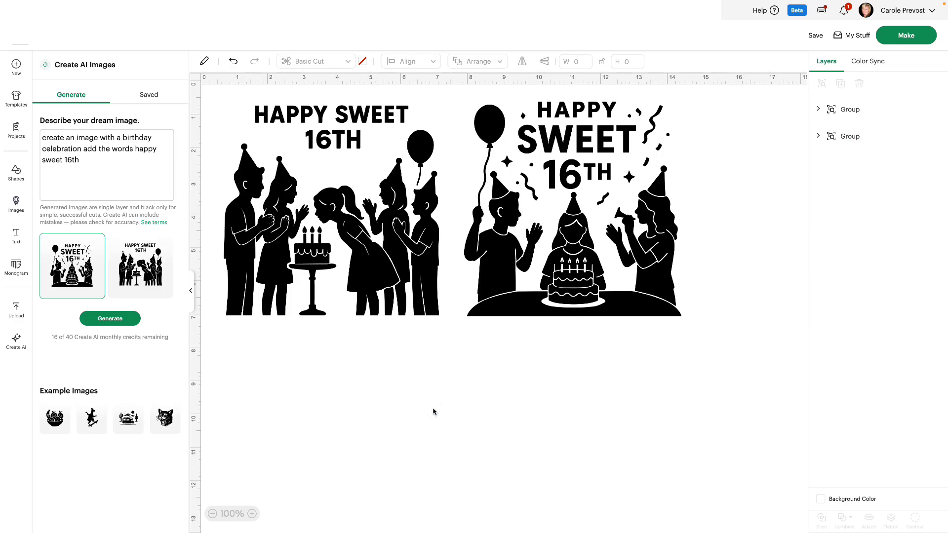